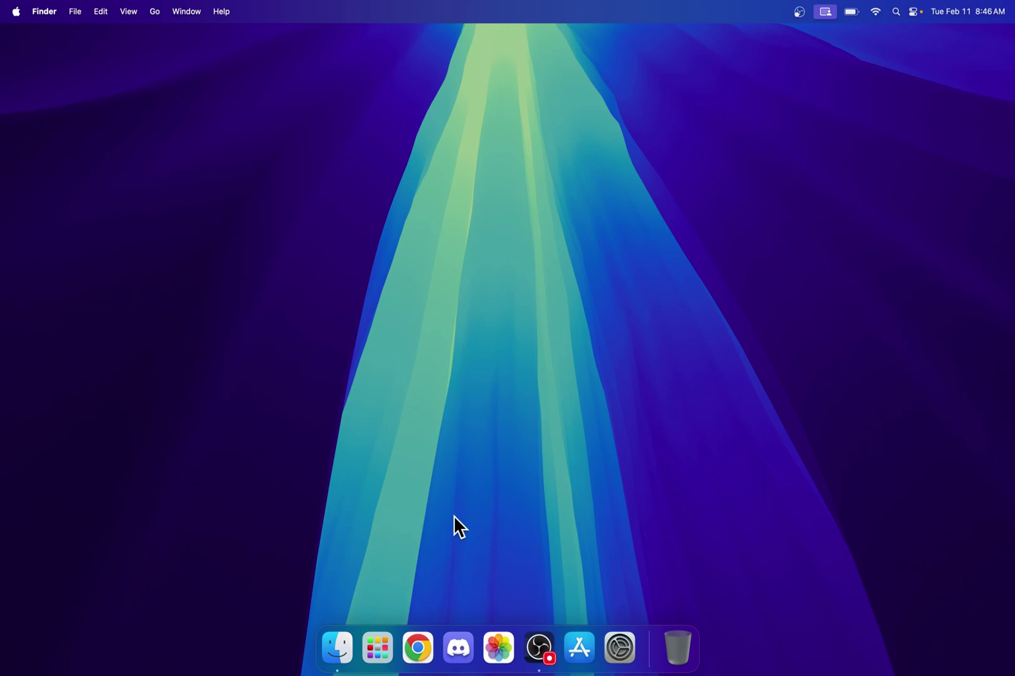
Step: Open Chrome and search Google for 'Minecraft'
left_click(419, 651)
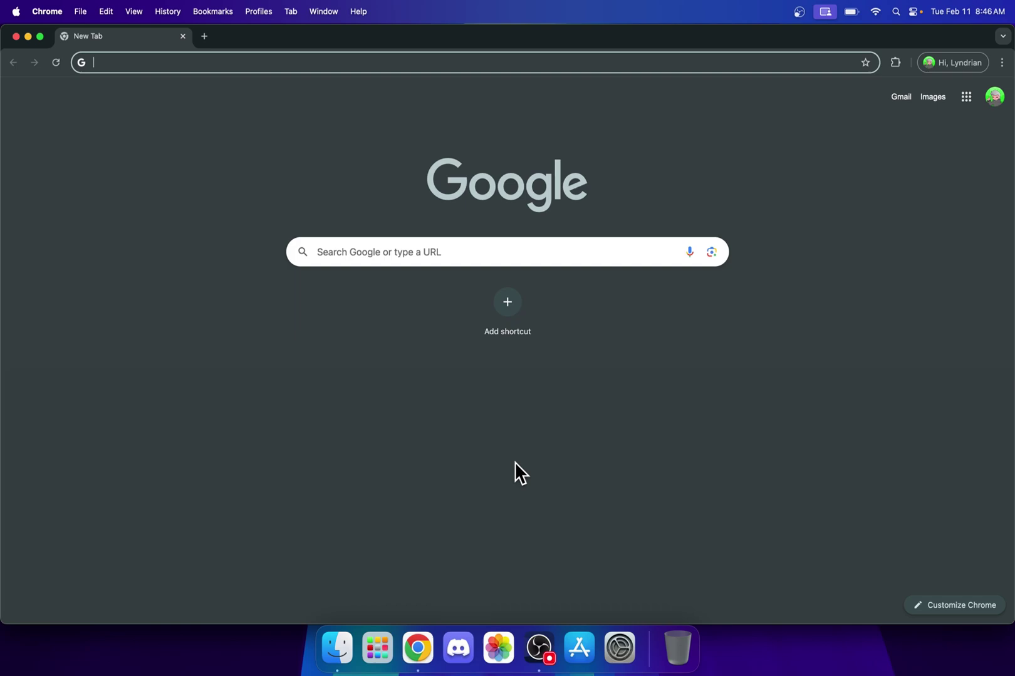
left_click(601, 252)
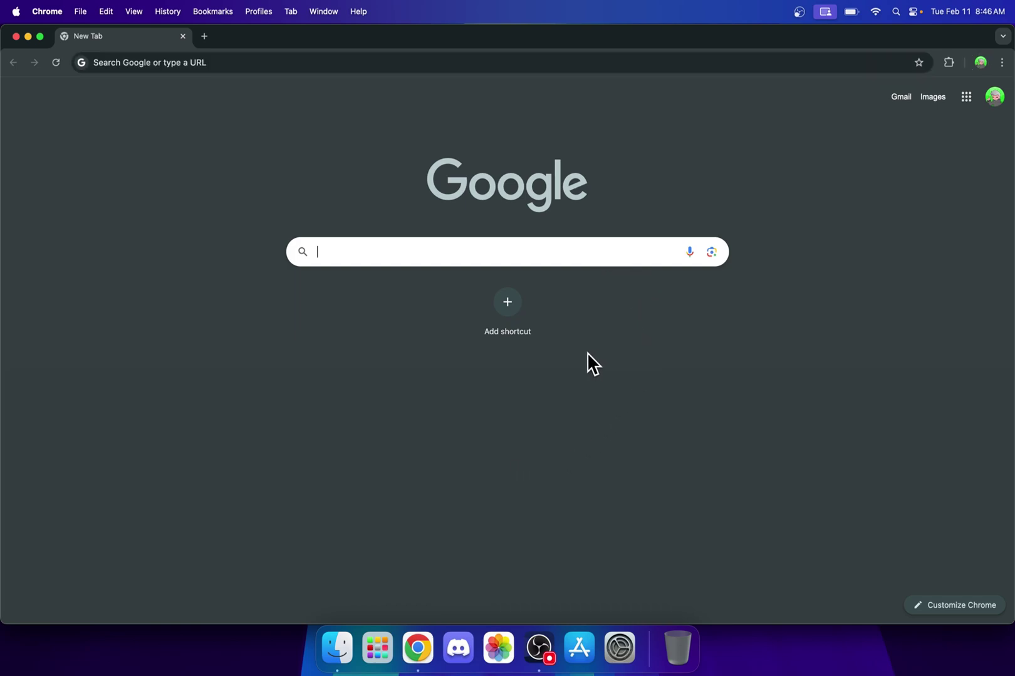
type("Minecraft")
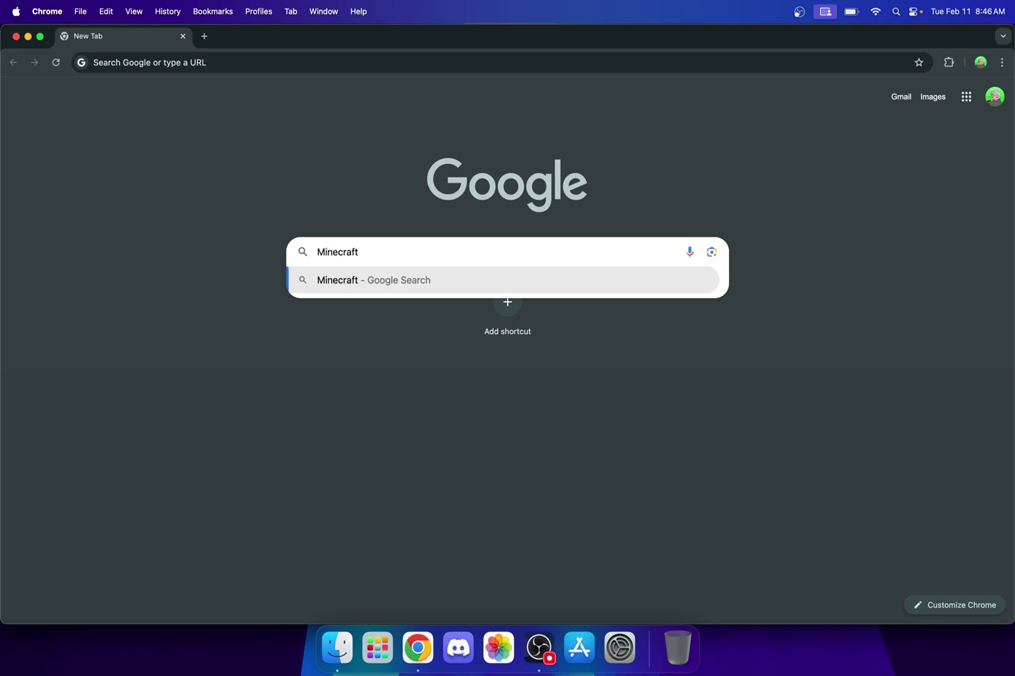
key("Return")
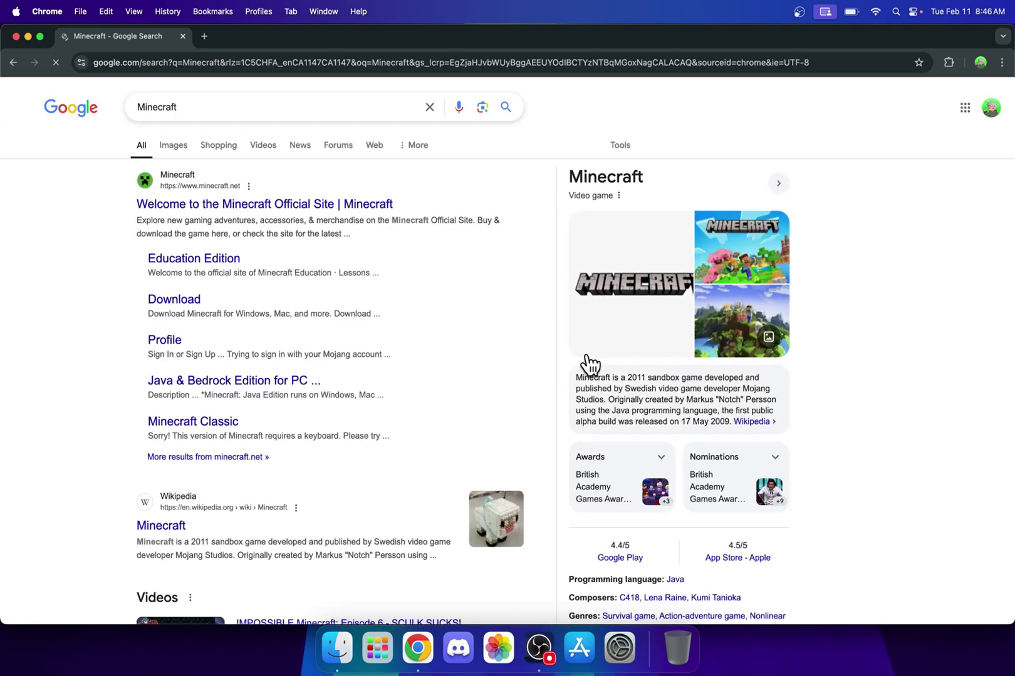
Step: Go to minecraft.net from the results, accept the cookie notice, and show the GAMES menu
left_click(210, 204)
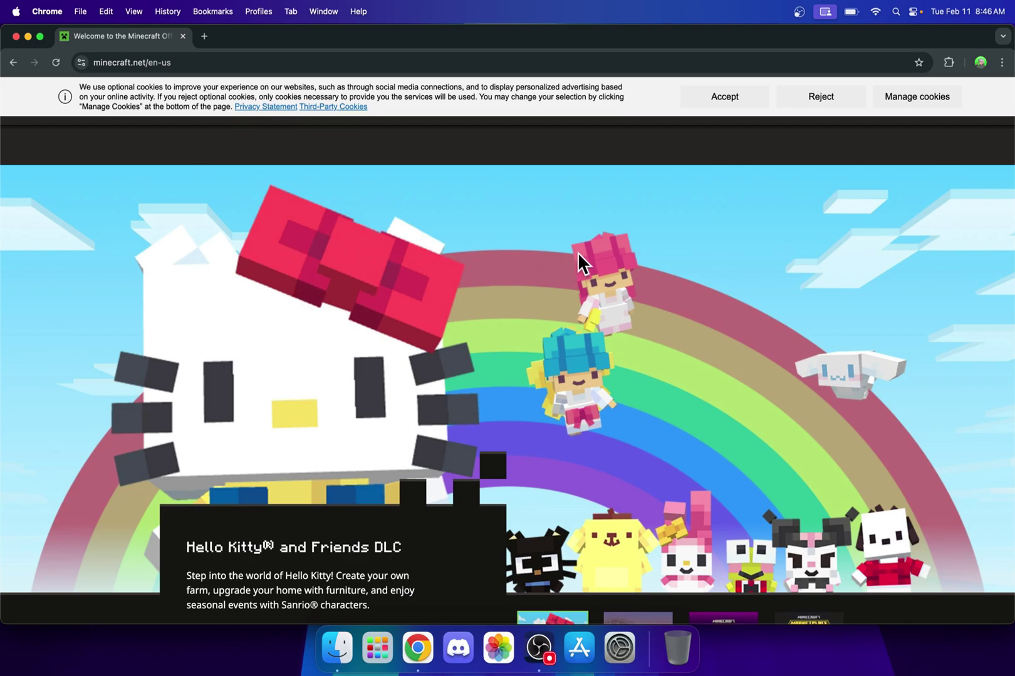
left_click(724, 105)
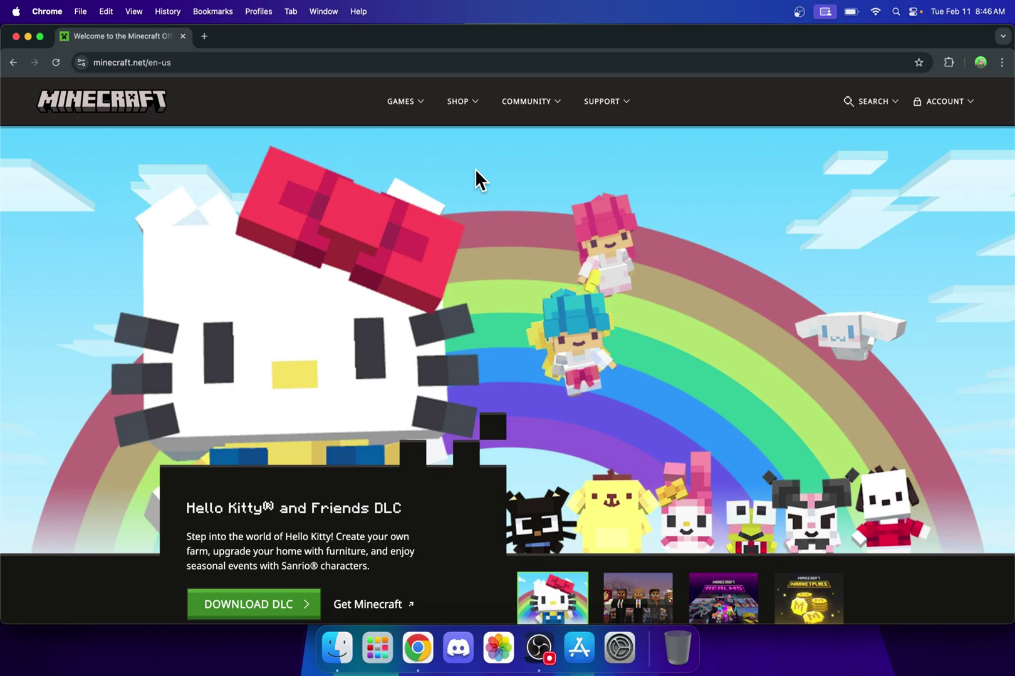
left_click(408, 114)
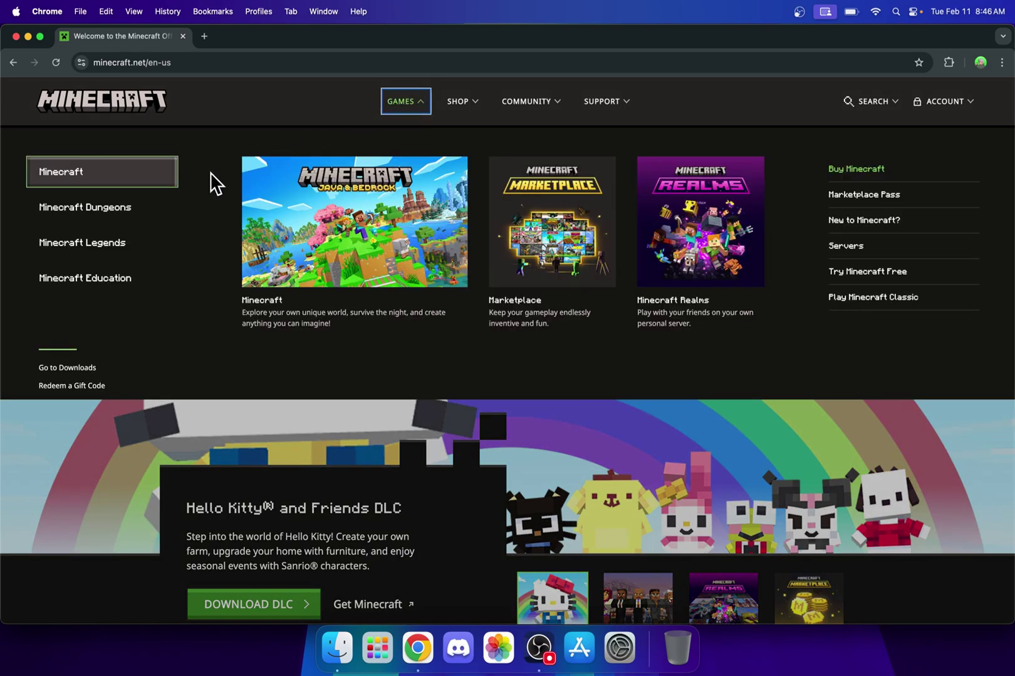
Step: Download the macOS launcher, Minecraft.dmg, from the downloads page, then close Chrome
left_click(66, 369)
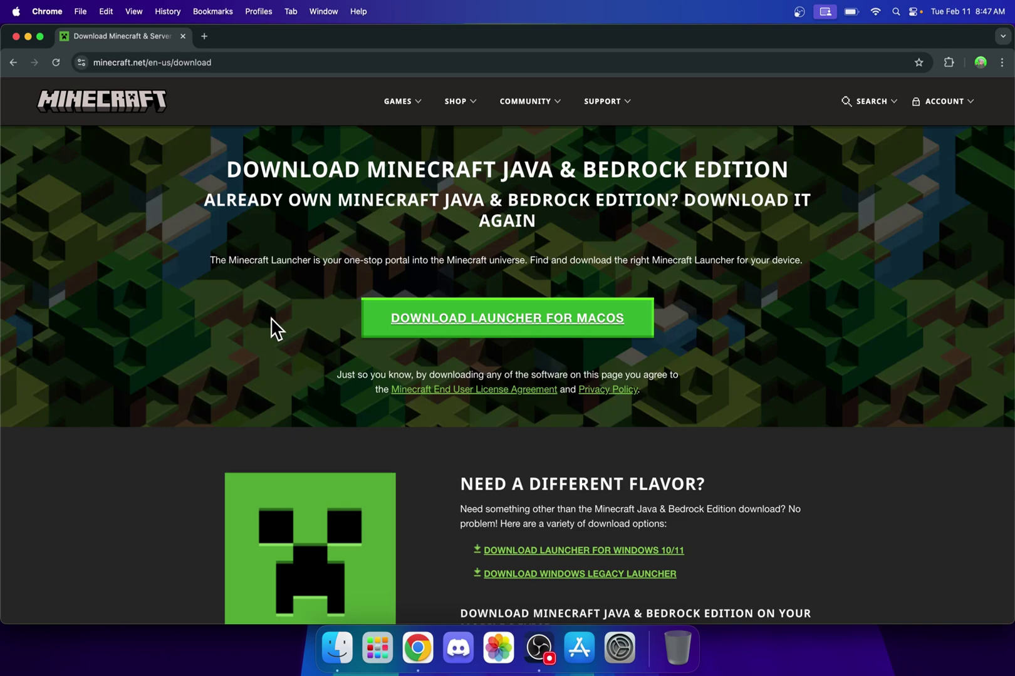
scroll(127, 339, "down", 10)
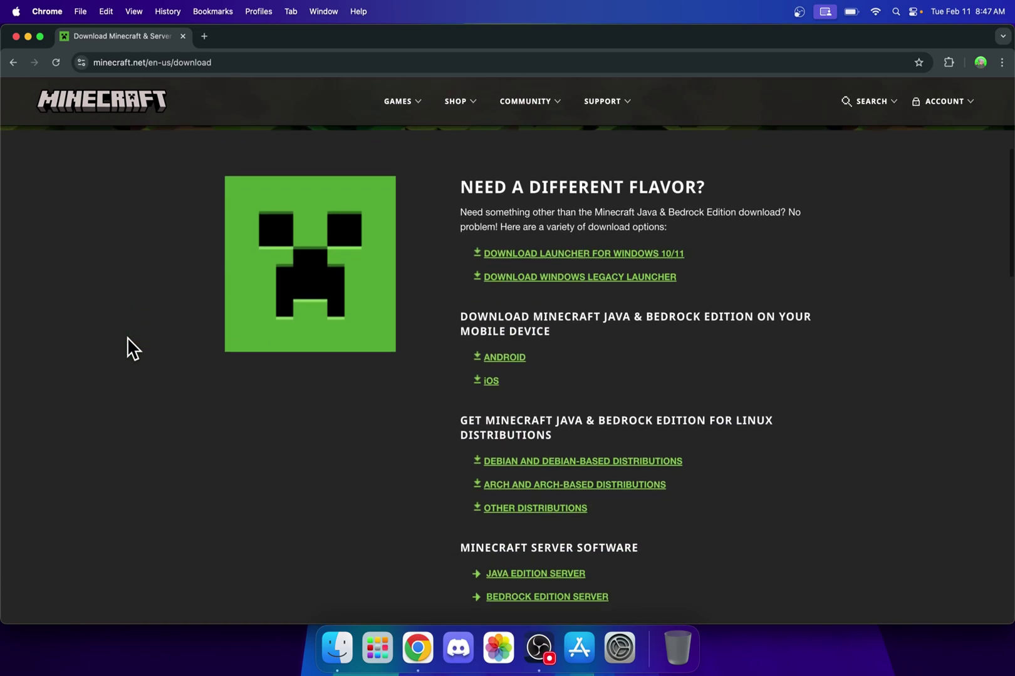
scroll(126, 337, "up", 10)
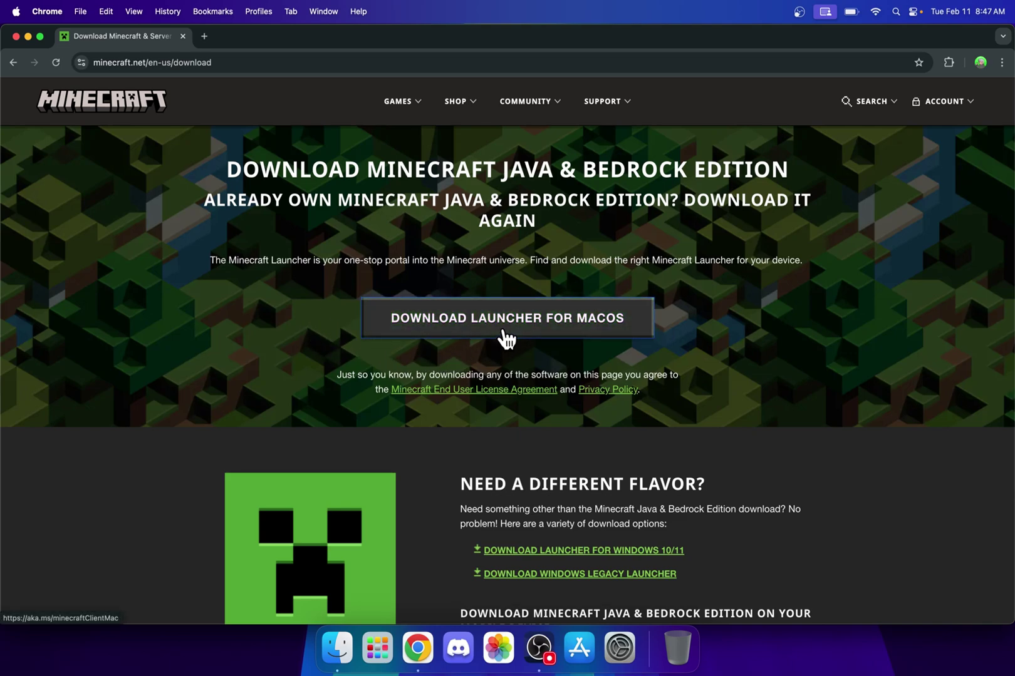
left_click(506, 338)
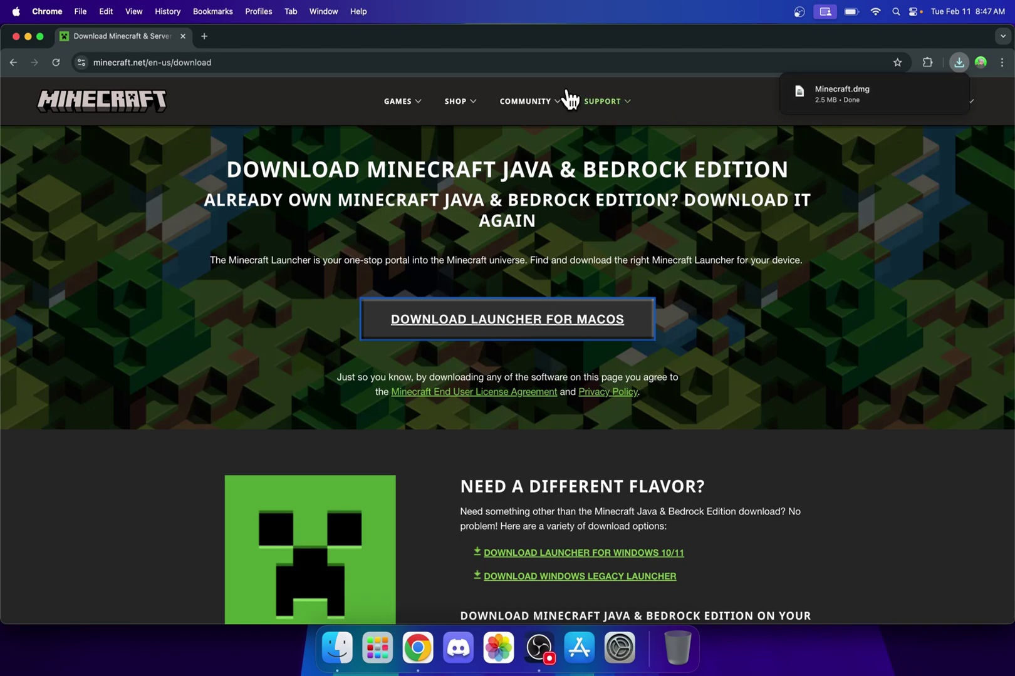
left_click(16, 36)
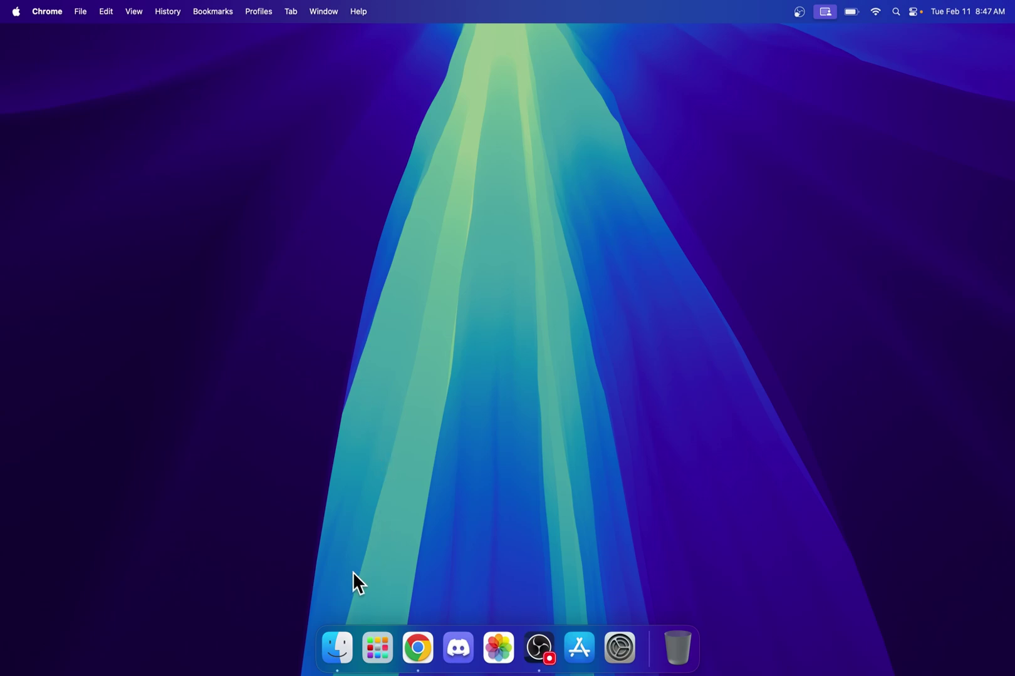
Step: Mount Minecraft.dmg from Downloads and copy the Minecraft app into Applications
left_click(333, 636)
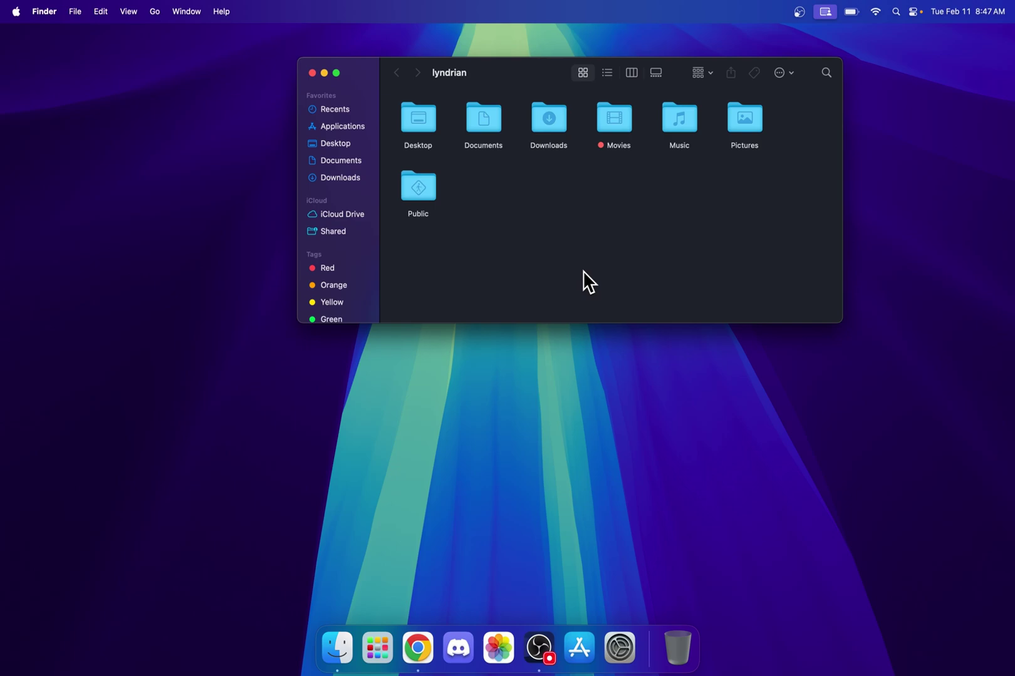
left_click(342, 178)
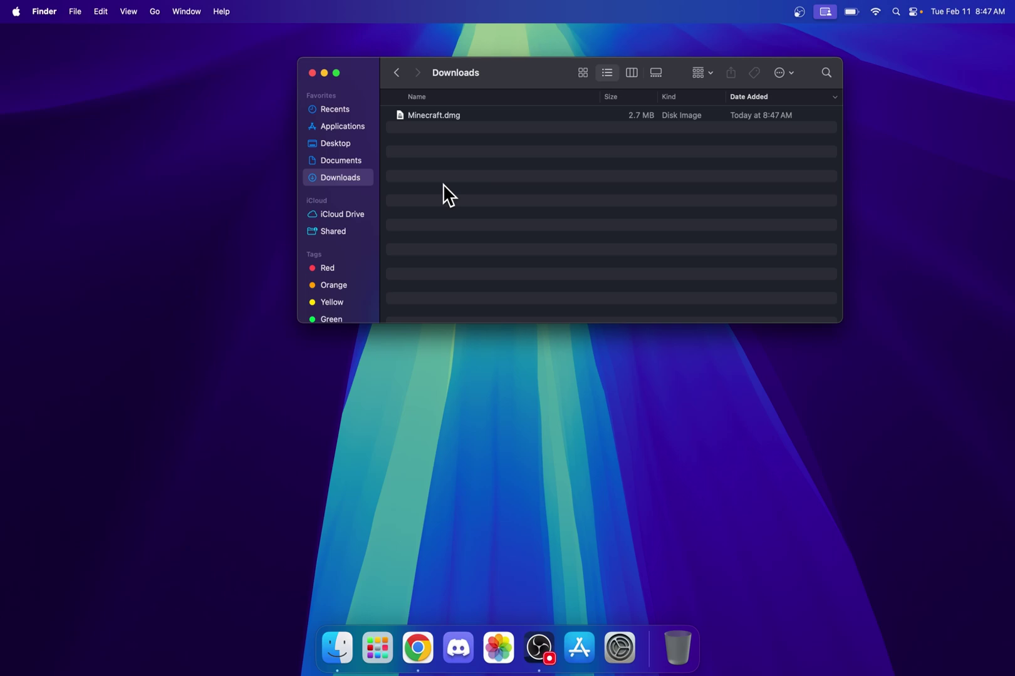
double_click(521, 115)
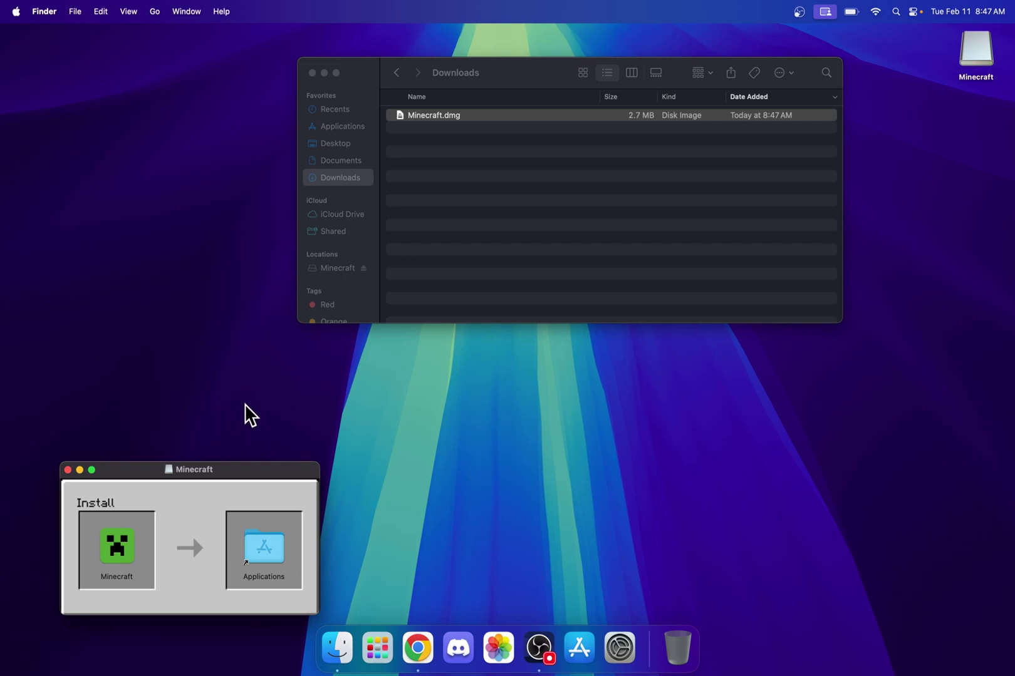
left_click_drag(117, 539, 252, 531)
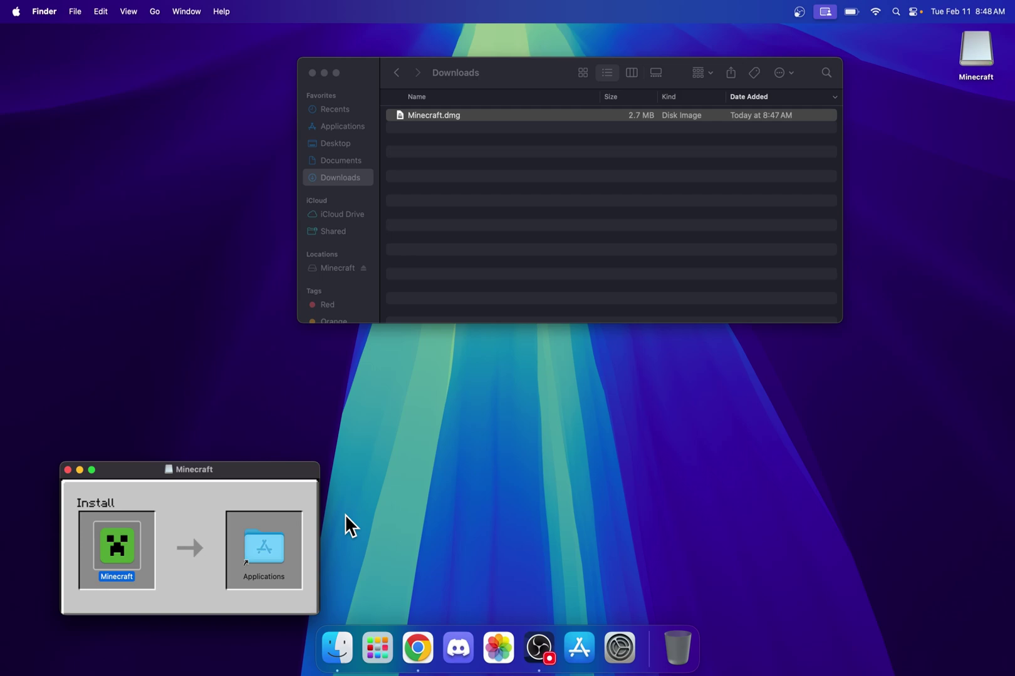
Step: Close the Minecraft installer window and check the Applications folder for Minecraft
left_click(377, 649)
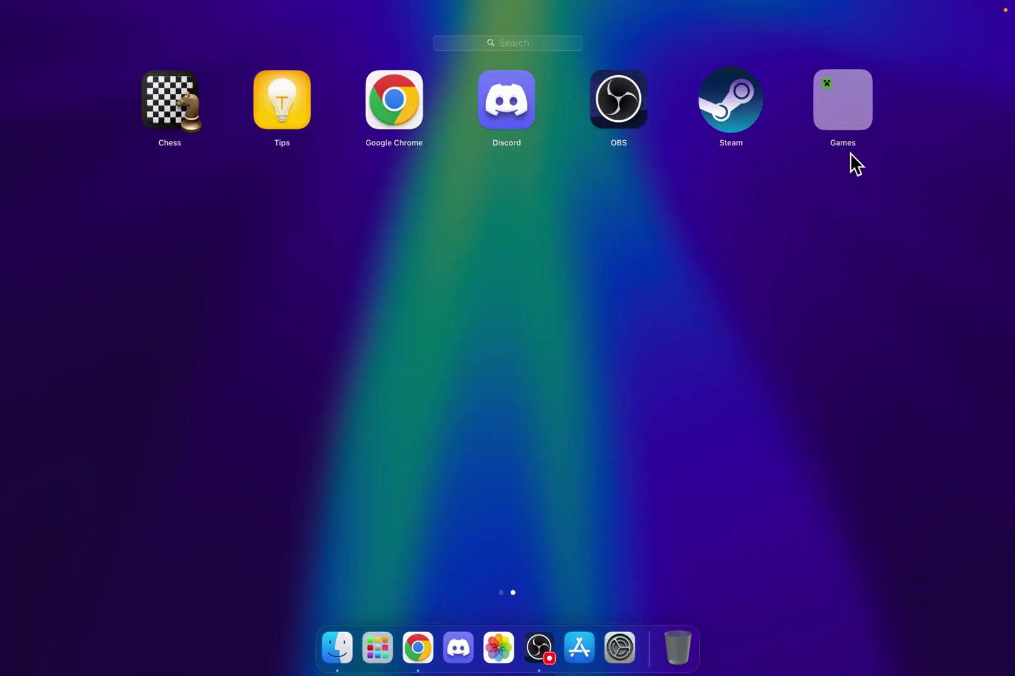
left_click(334, 642)
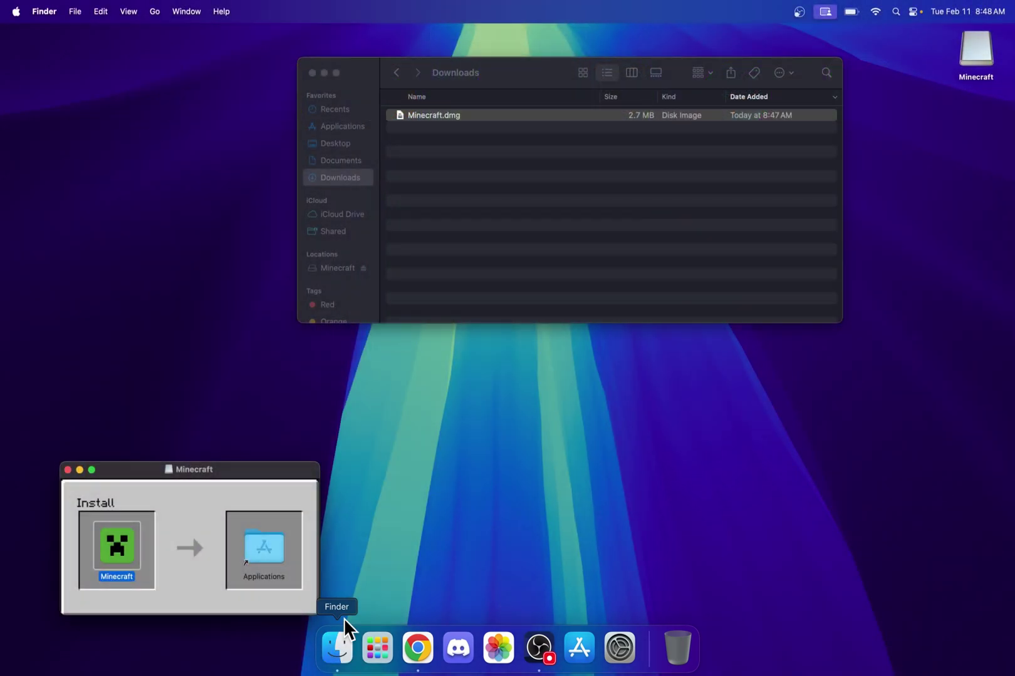
left_click(68, 471)
left_click(347, 127)
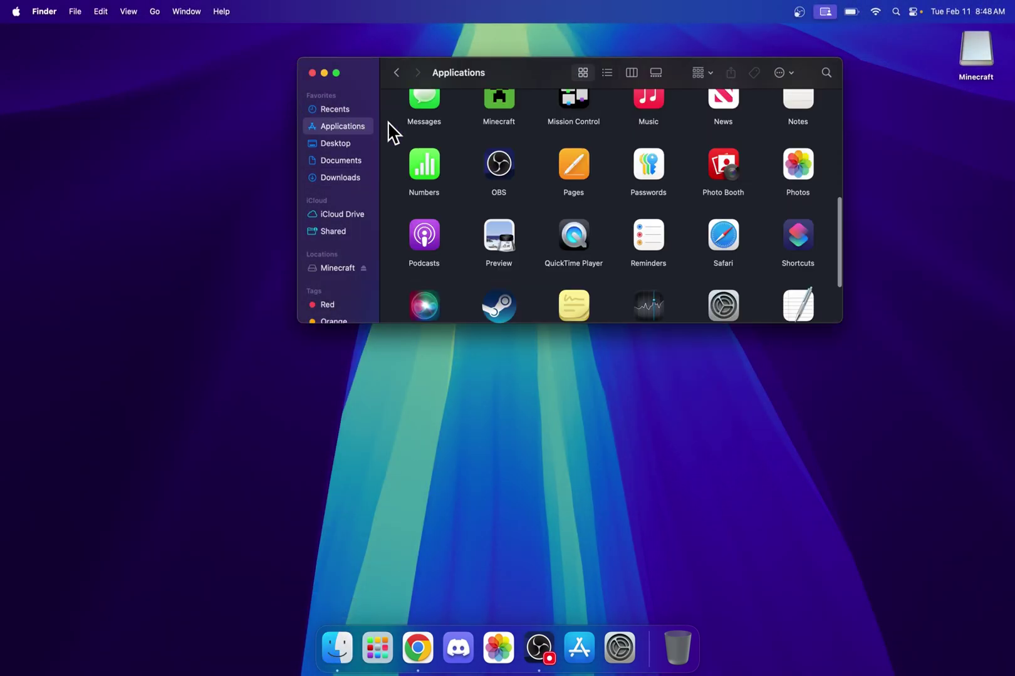
scroll(482, 125, "up", 2)
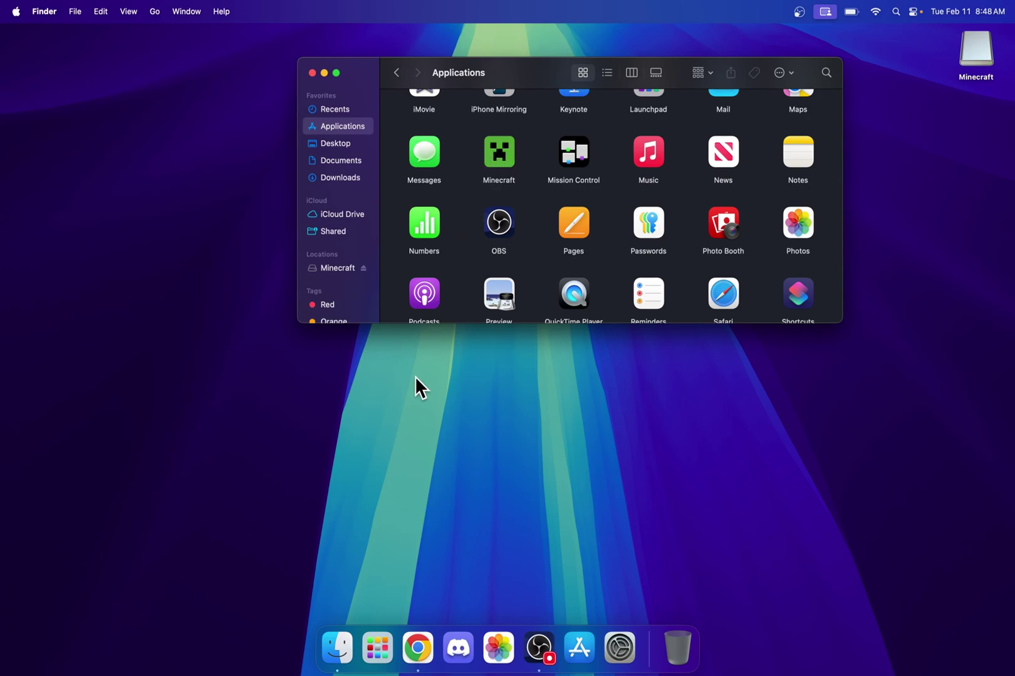
Step: Launch Minecraft from the Games folder in Launchpad
left_click(378, 648)
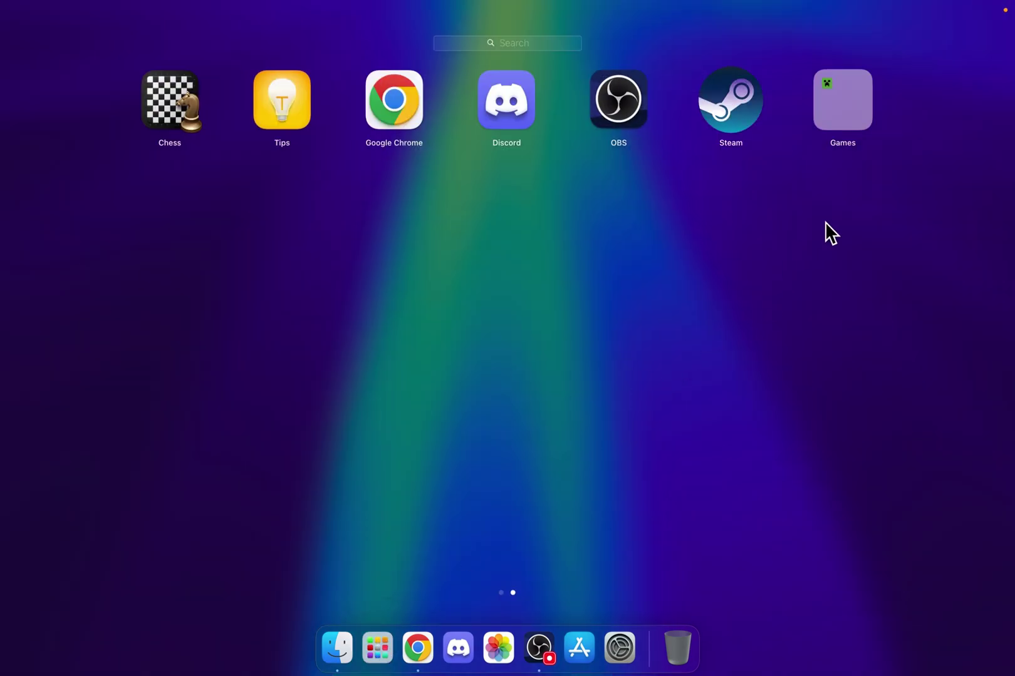
left_click(847, 98)
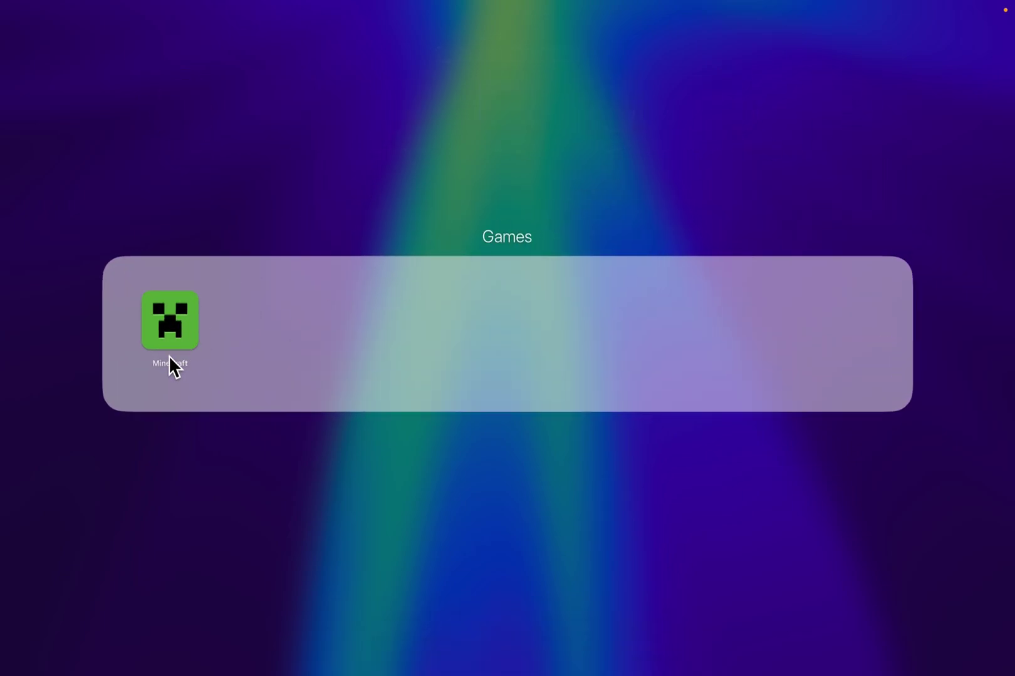
left_click(176, 320)
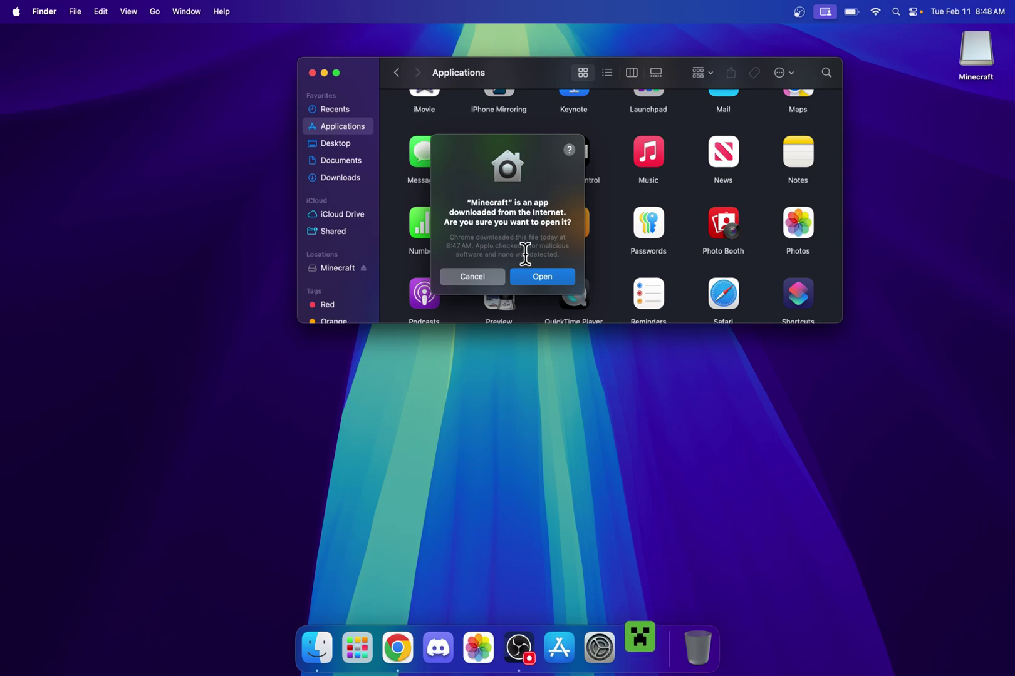
Step: Confirm opening the Internet-downloaded Minecraft app in the macOS security prompt
left_click(539, 277)
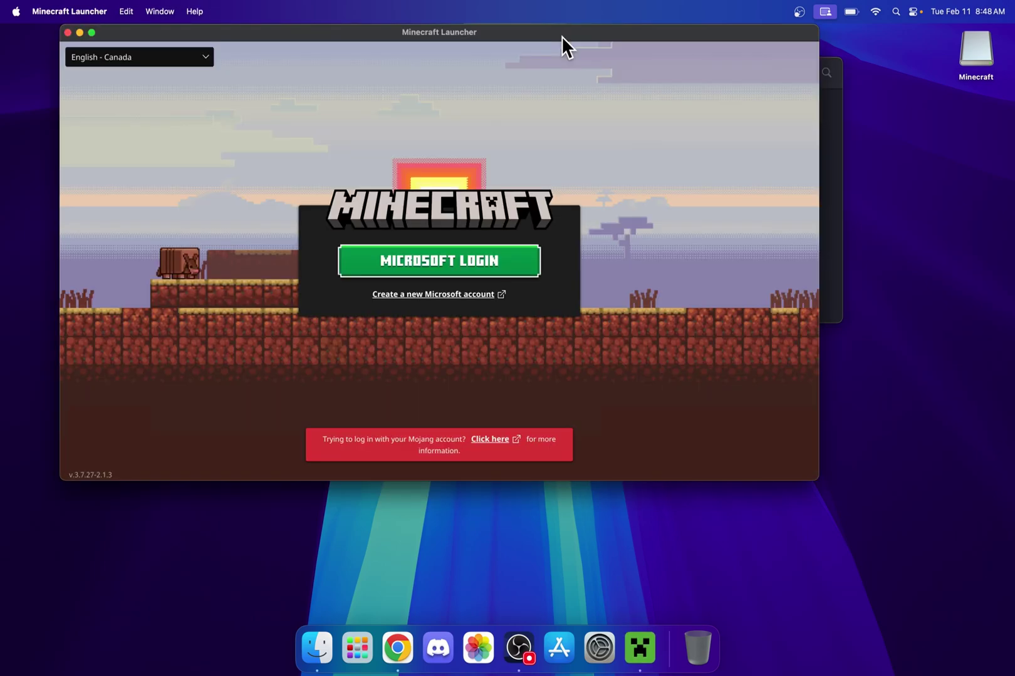
Step: Centre the launcher window and sign in with the Microsoft account via MICROSOFT LOGIN and LET'S GO
left_click_drag(561, 36, 678, 62)
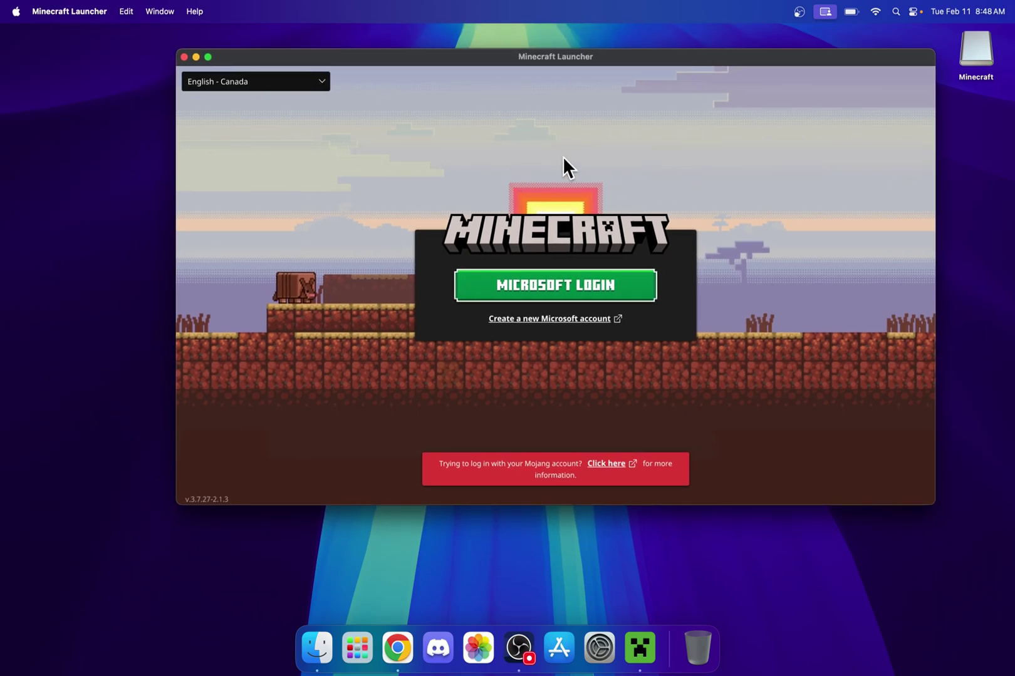
left_click(549, 278)
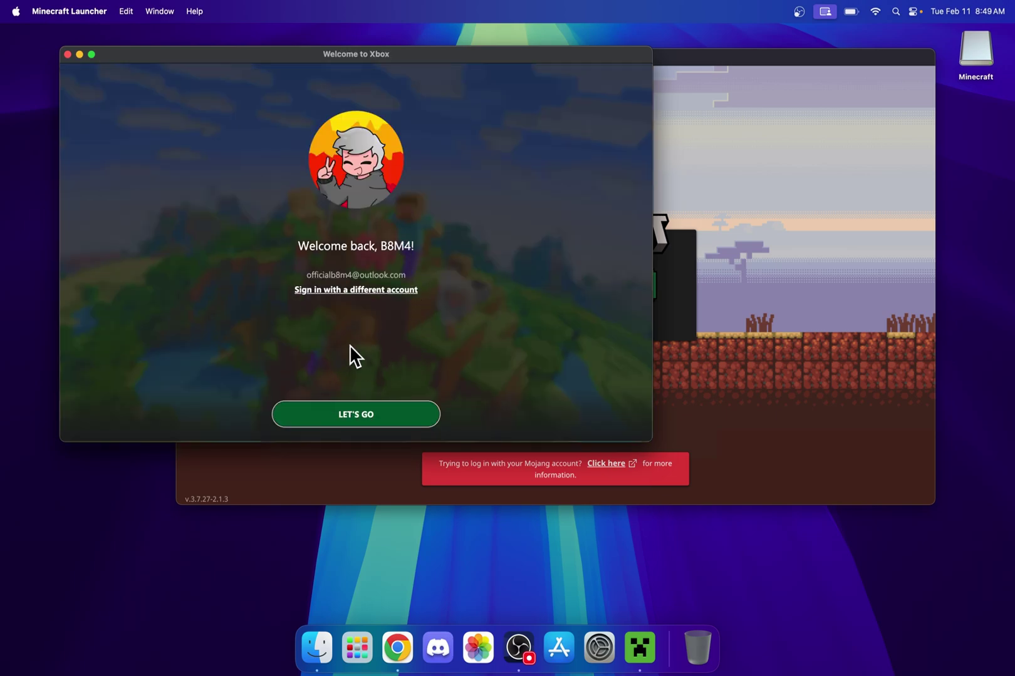
left_click(351, 422)
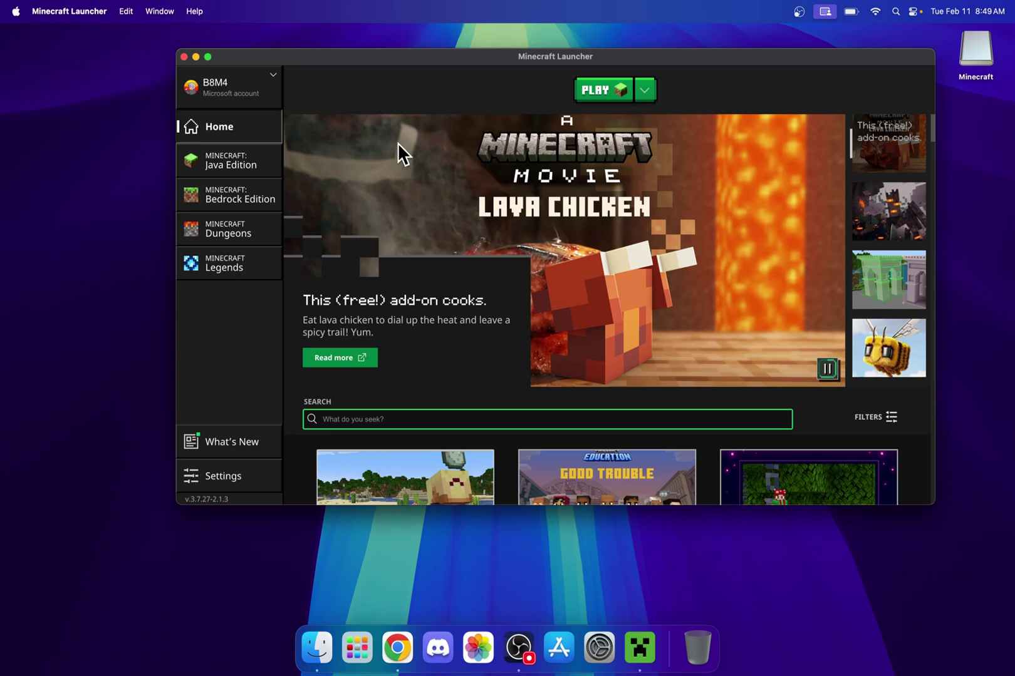
Step: Install and play Java Edition 1.21.4, viewing the Installations tab while it downloads
left_click(266, 160)
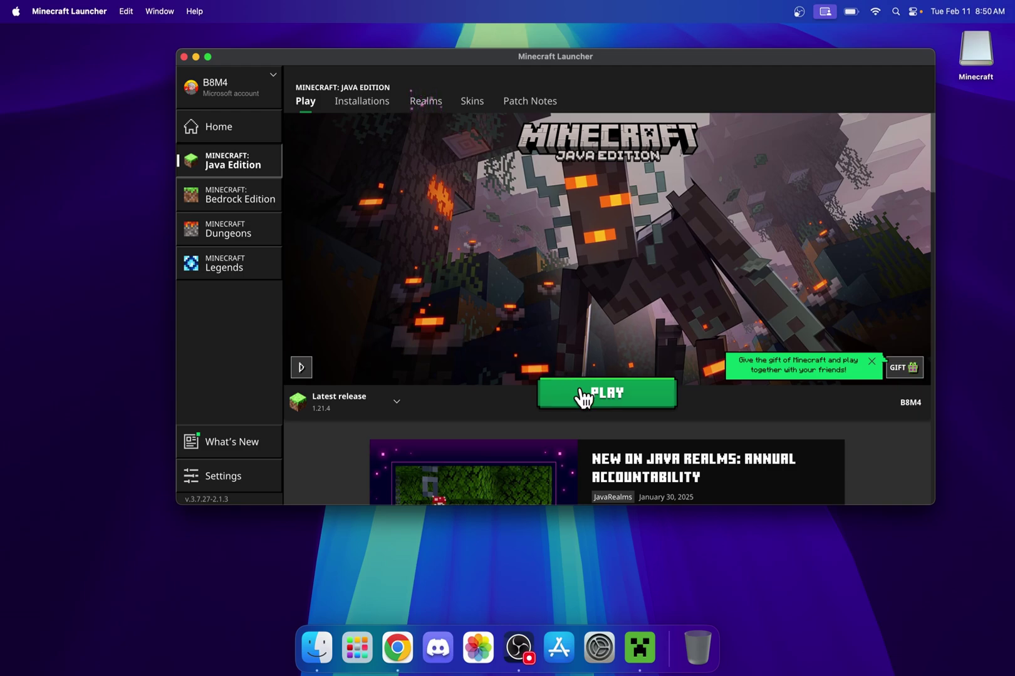
left_click(607, 397)
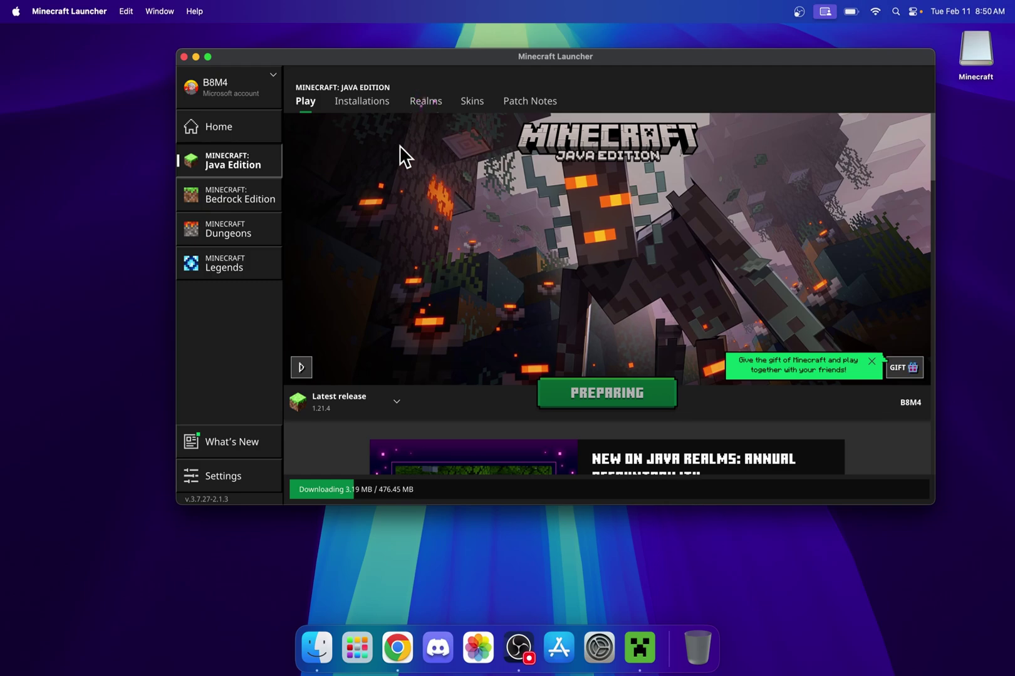
left_click(360, 103)
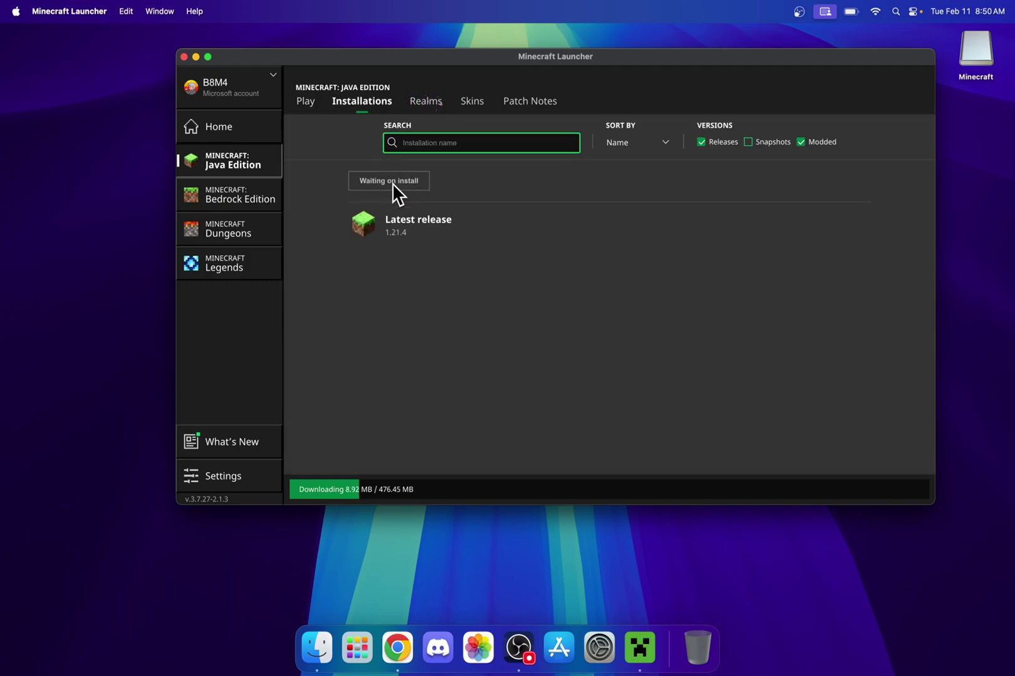
left_click(304, 104)
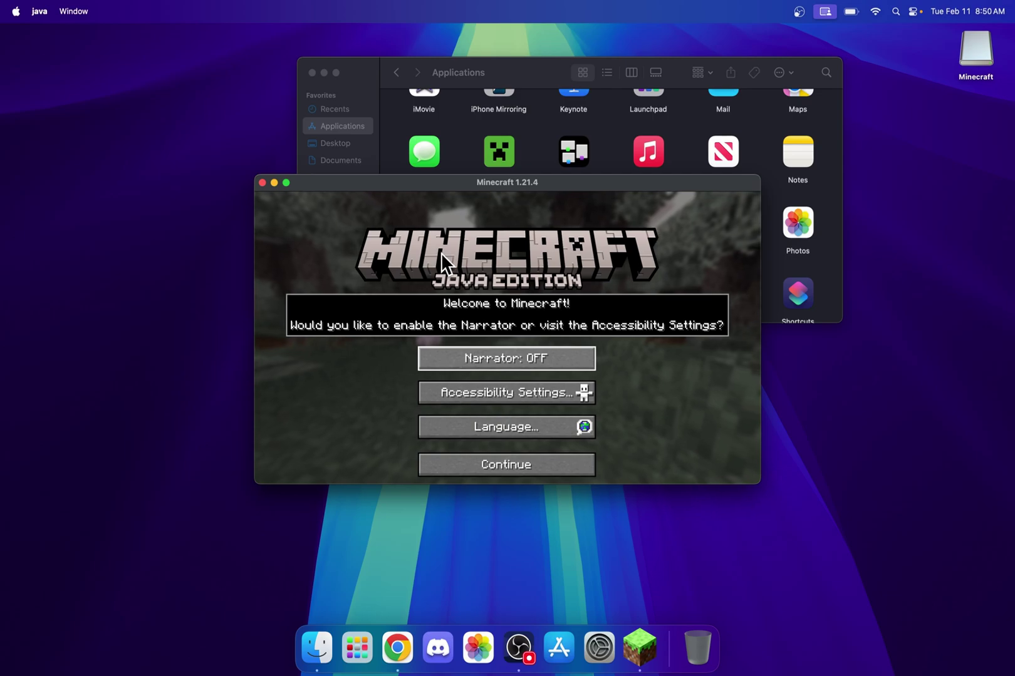
Step: Skip the welcome screen and create singleplayer world 'New World' after cycling its game mode
left_click(501, 462)
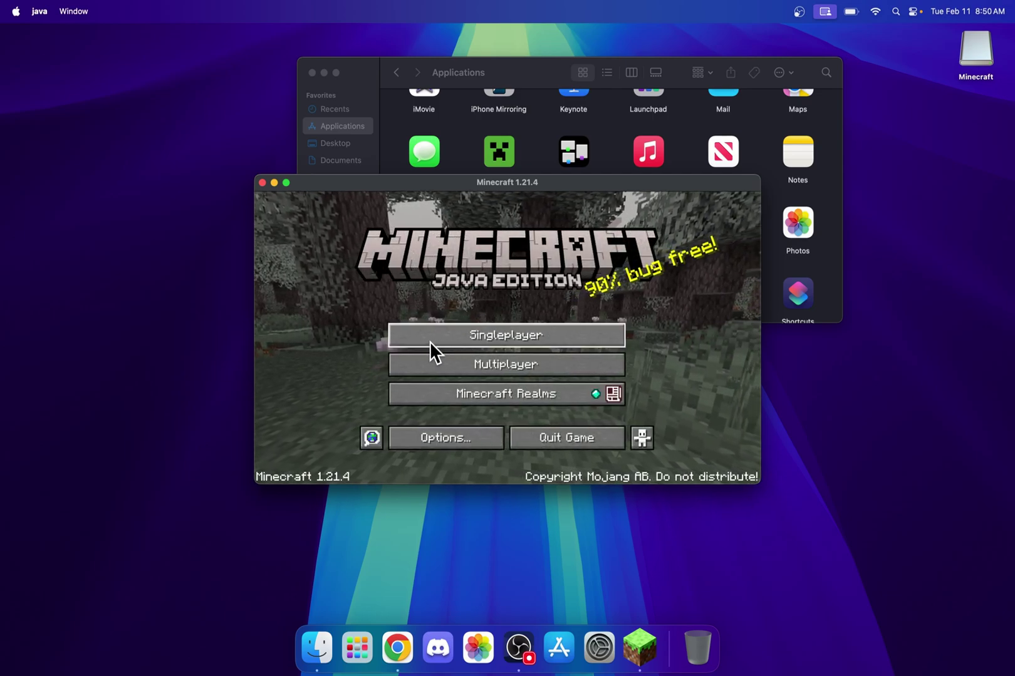
left_click(464, 338)
left_click(443, 295)
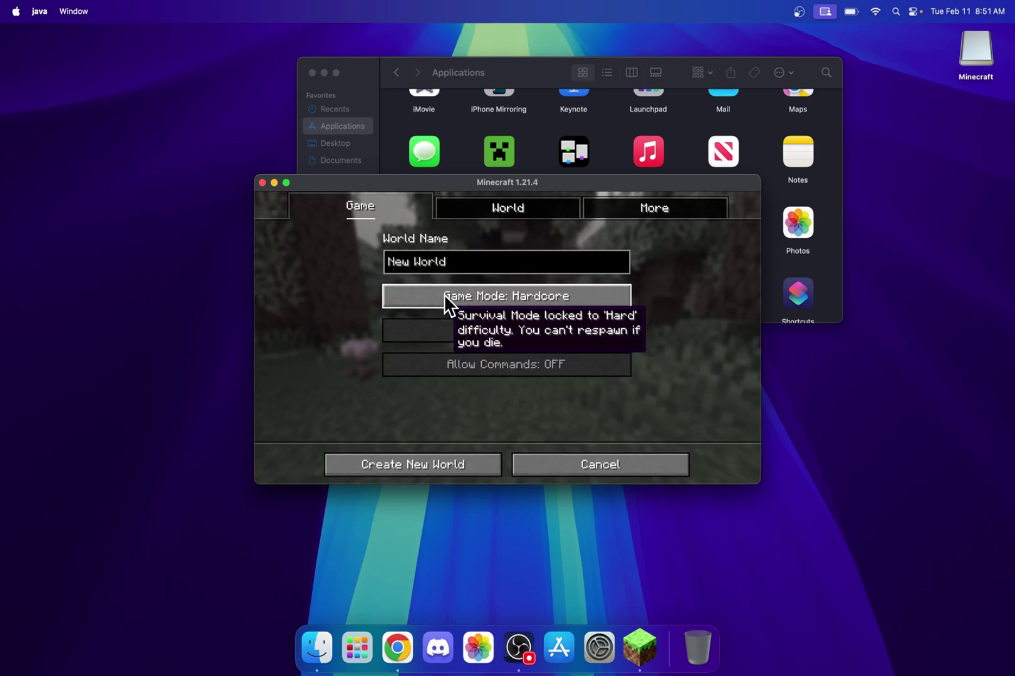
left_click(443, 294)
left_click(397, 460)
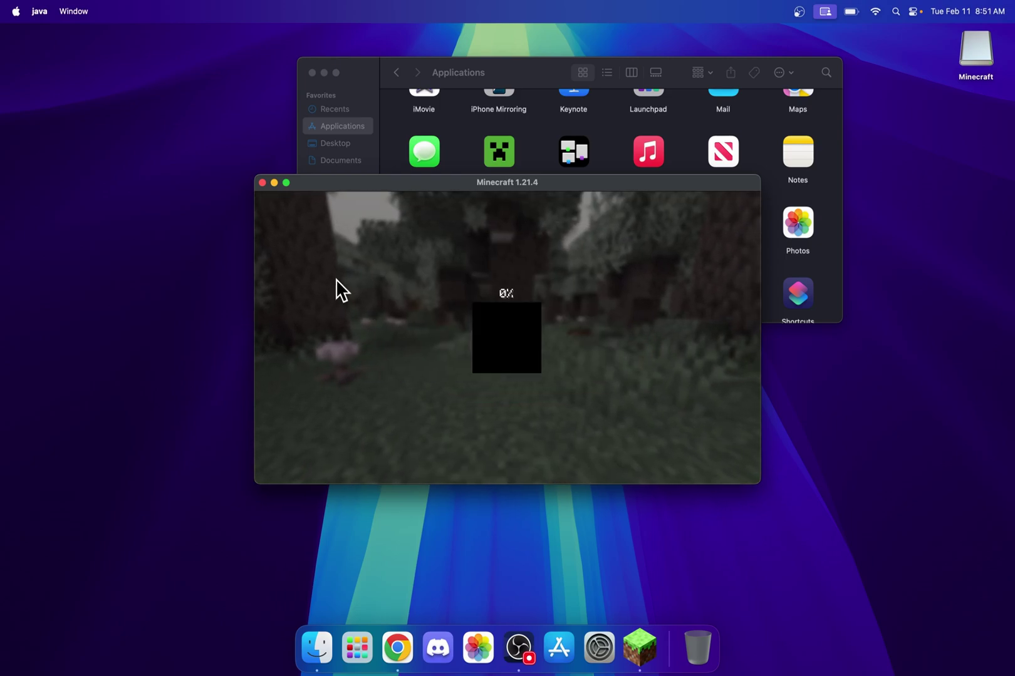
Step: Make the game window fill the screen and switch to third-person view with F5
left_click(286, 183)
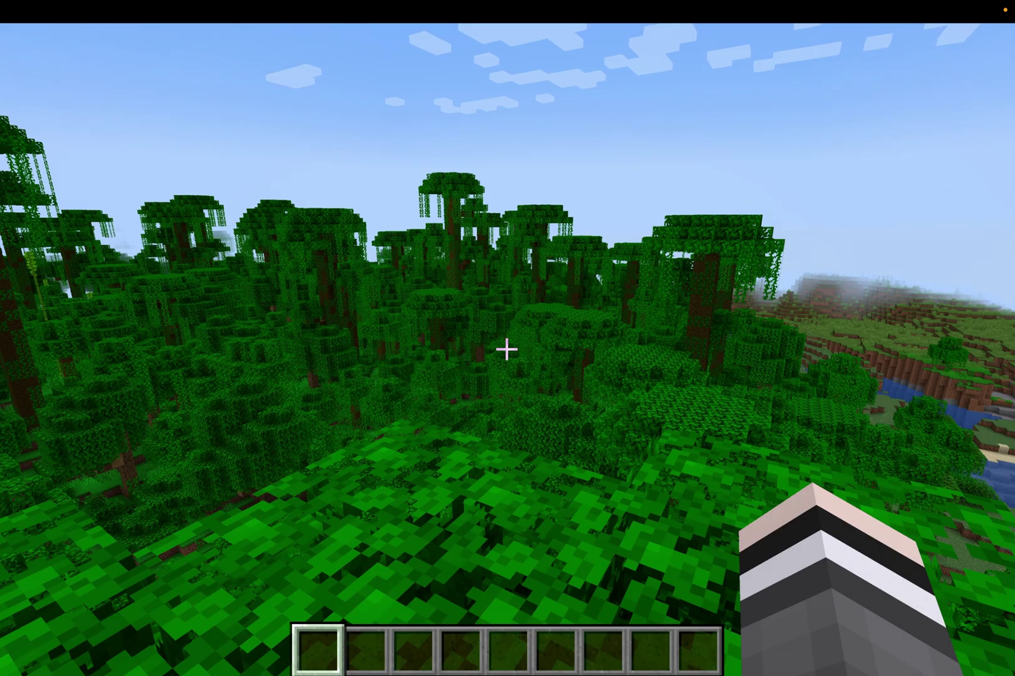
key("F5")
key("F5")
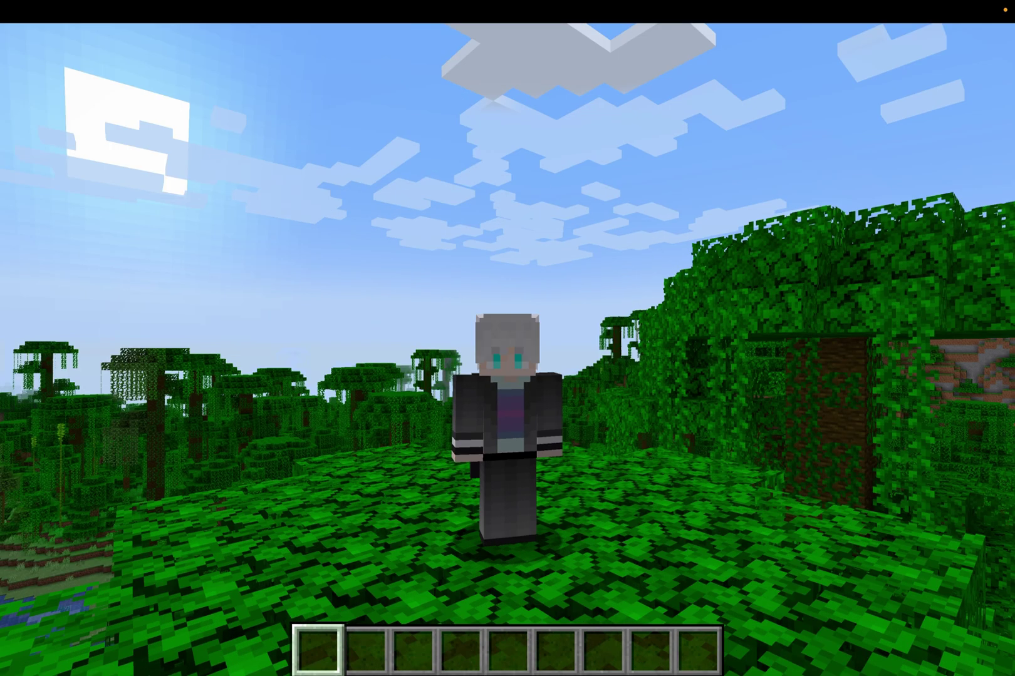